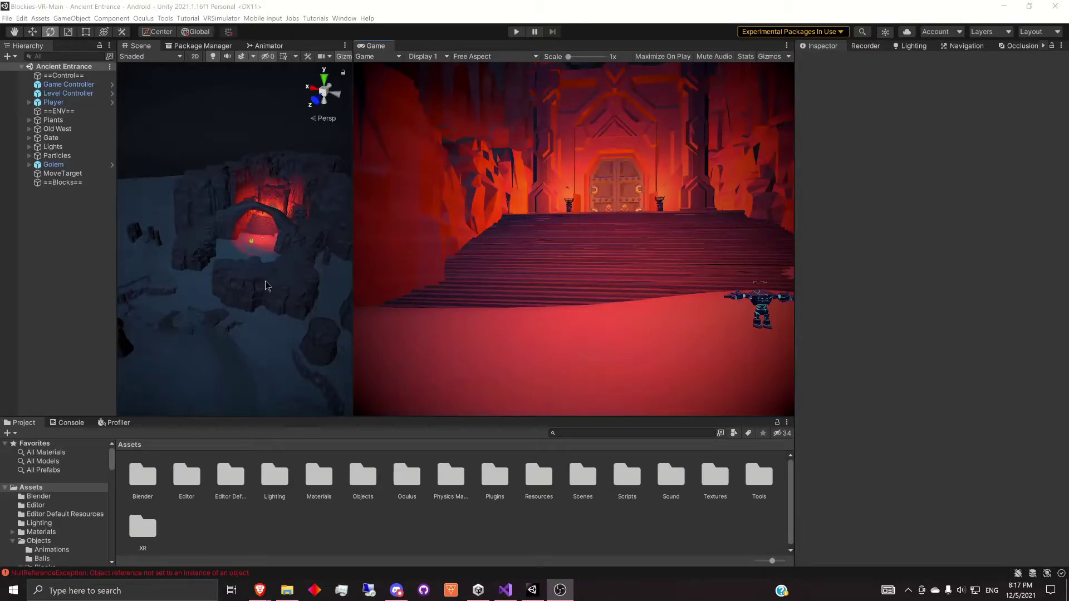
Orbit the Scene view around the arch and select the SM_Env_Butte_01 rock
left_click_drag(243, 296, 204, 279, "alt")
left_click(202, 277)
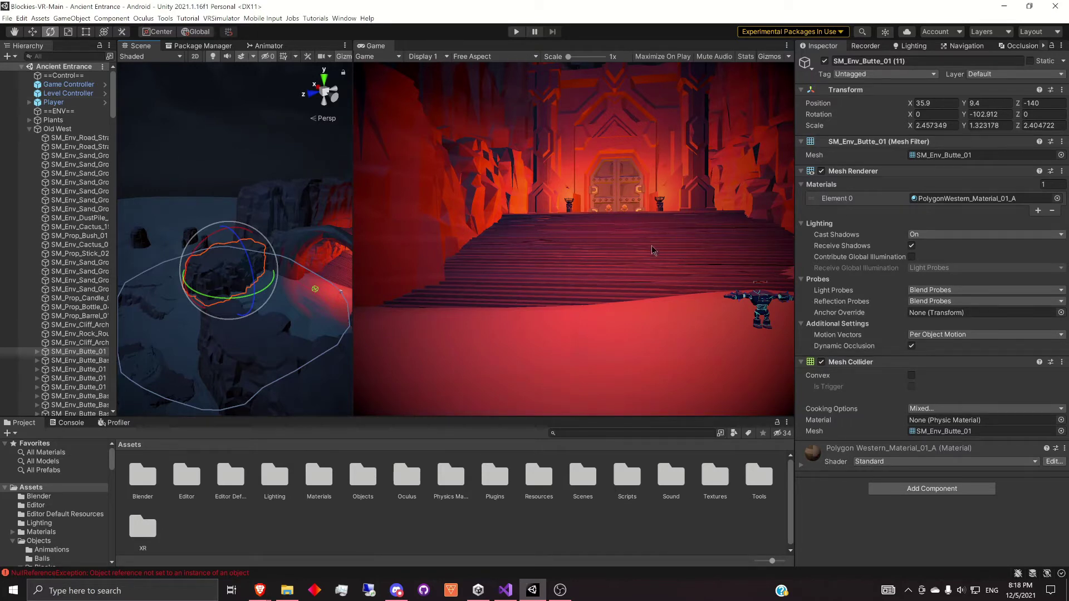
right_click_drag(288, 350, 217, 310)
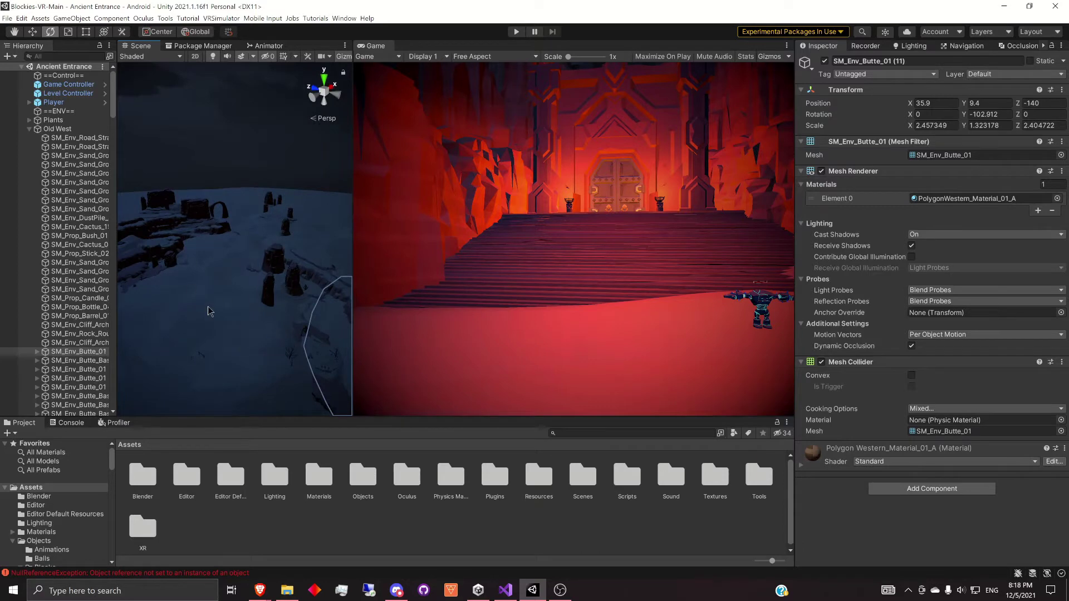
right_click_drag(202, 301, 513, 286)
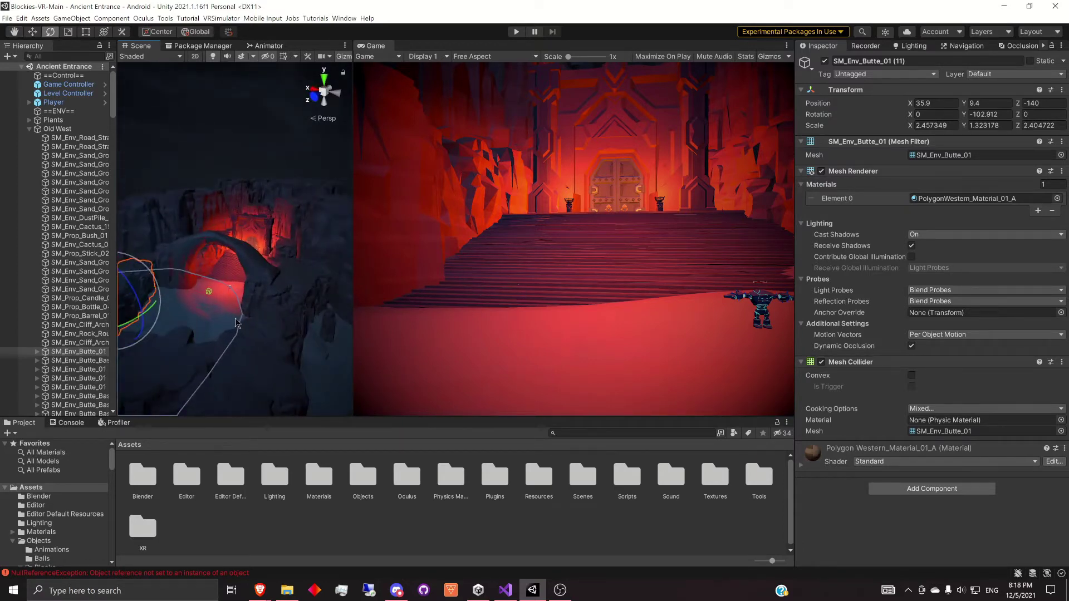
Widen the Hierarchy to show full names, then select and collapse the Old West group
mouse_move(118, 296)
left_mouse_down()
mouse_move(146, 296)
mouse_move(134, 296)
left_mouse_up()
left_click(25, 130)
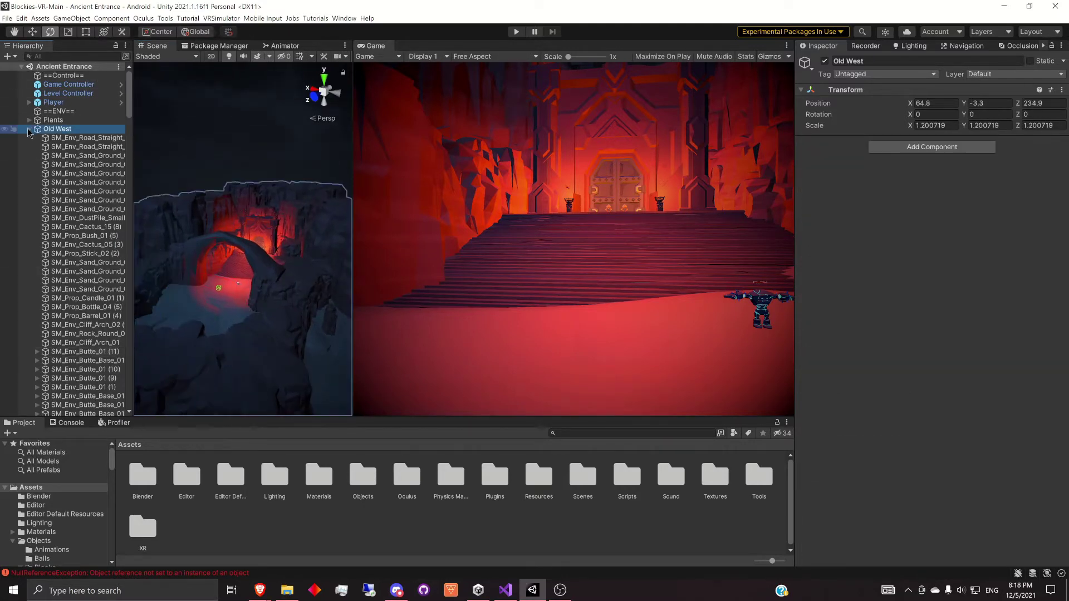
left_click(28, 130)
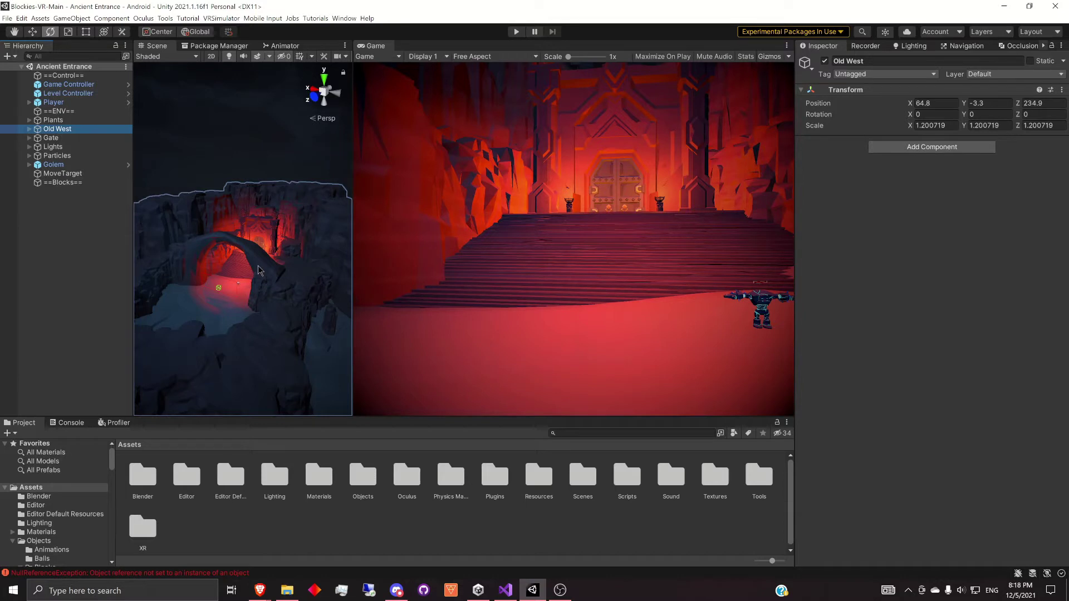
Select the Old West group and the Gate object in the Hierarchy
left_click_drag(249, 232, 207, 246, "alt")
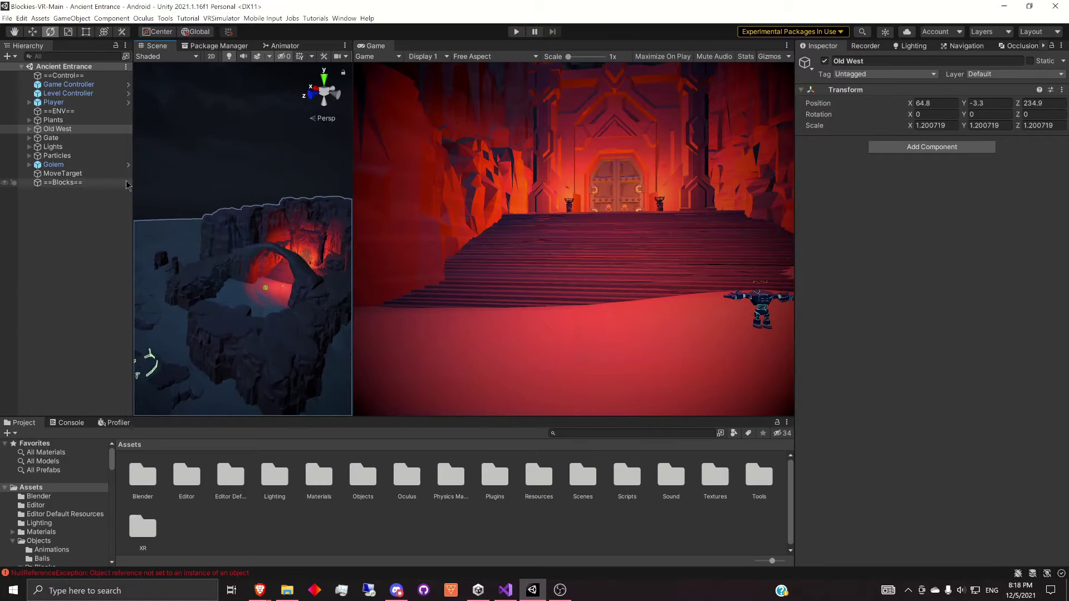
left_click(60, 129)
left_click(61, 138)
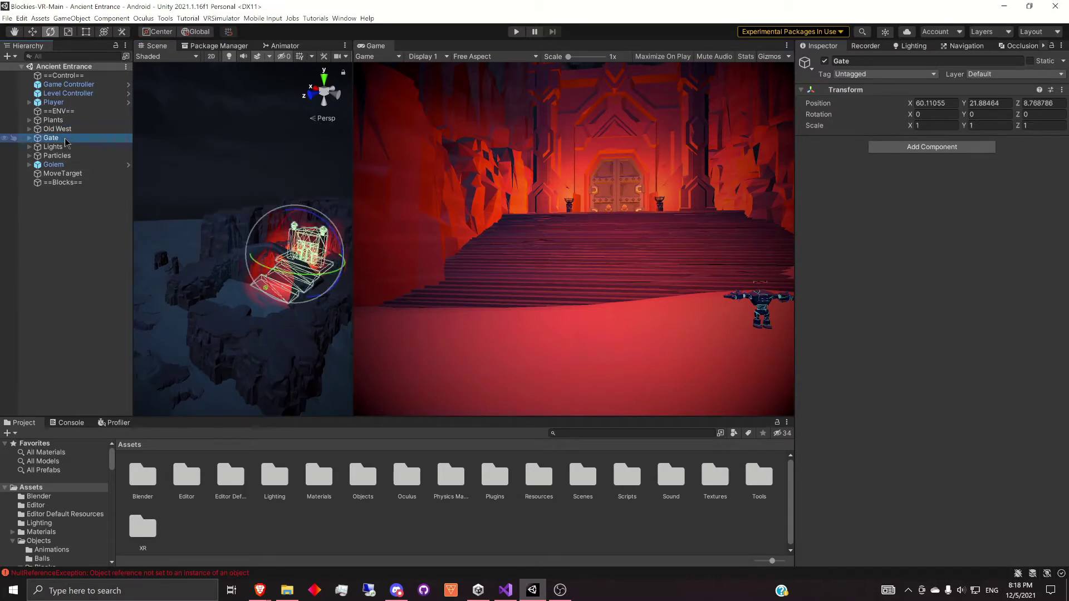
left_click(59, 129)
left_click(60, 138)
left_click(55, 129)
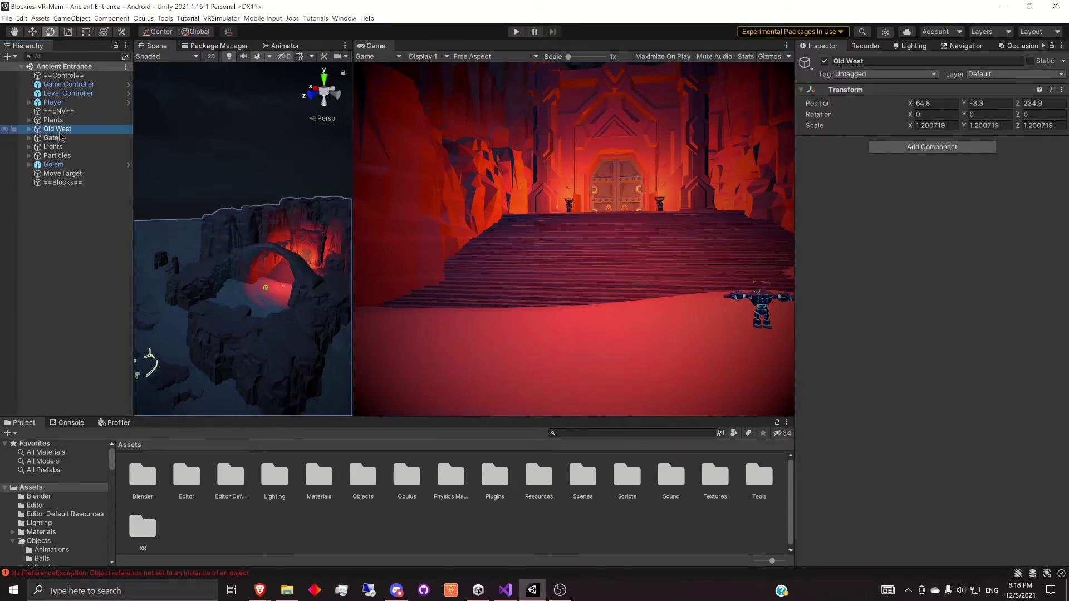
Expand Old West, inspect its sand ground, butte and straight road pieces, then collapse it
left_click(29, 129)
scroll(78, 206, "down", 4)
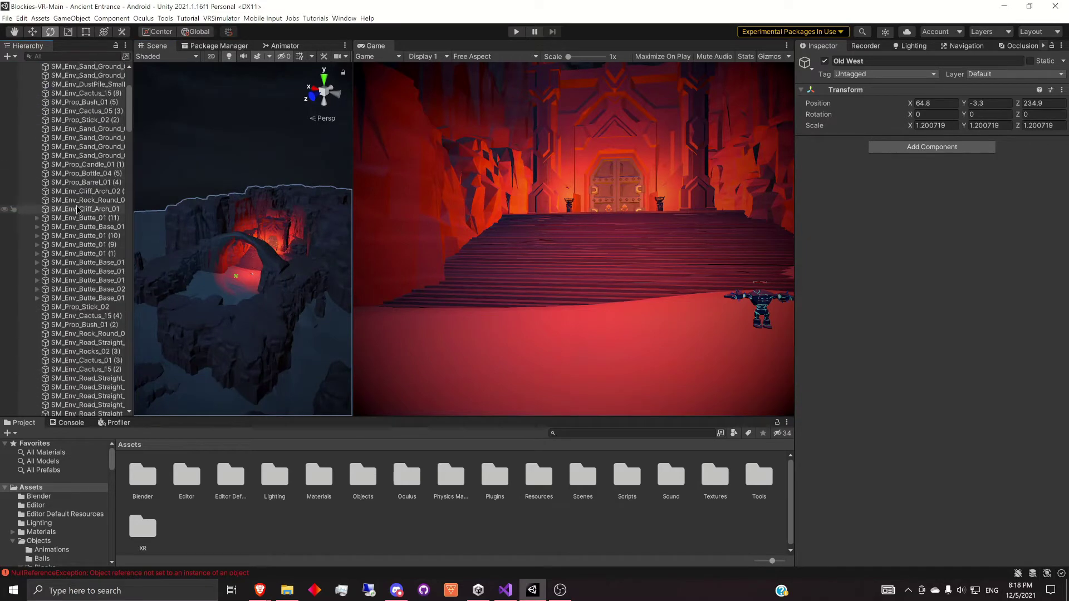
left_click(82, 147)
left_click(81, 254)
scroll(82, 255, "down", 4)
left_click(82, 255)
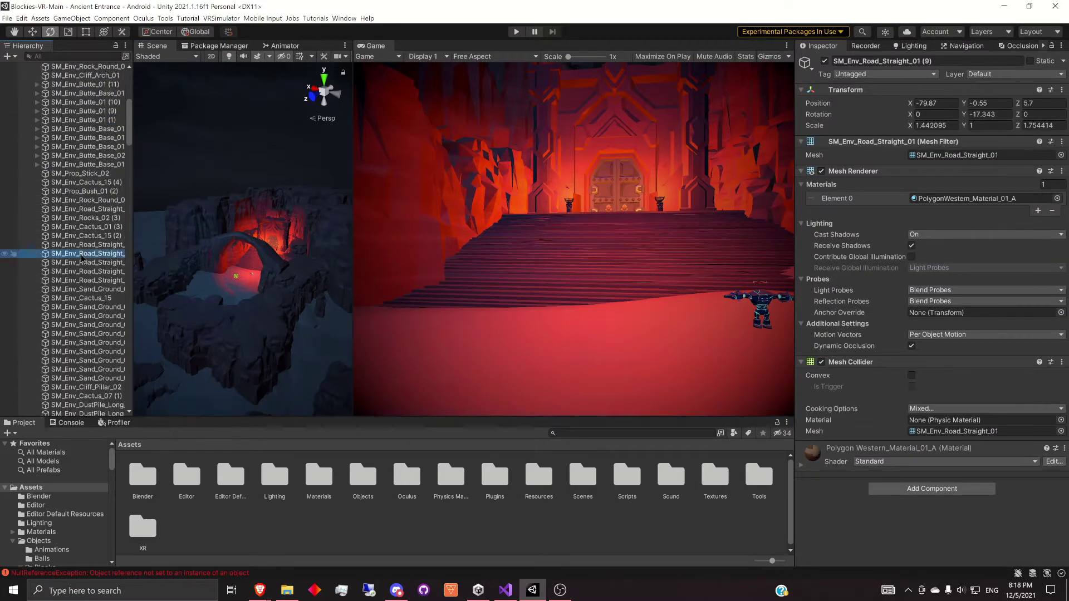
scroll(81, 255, "up", 10)
left_click(29, 130)
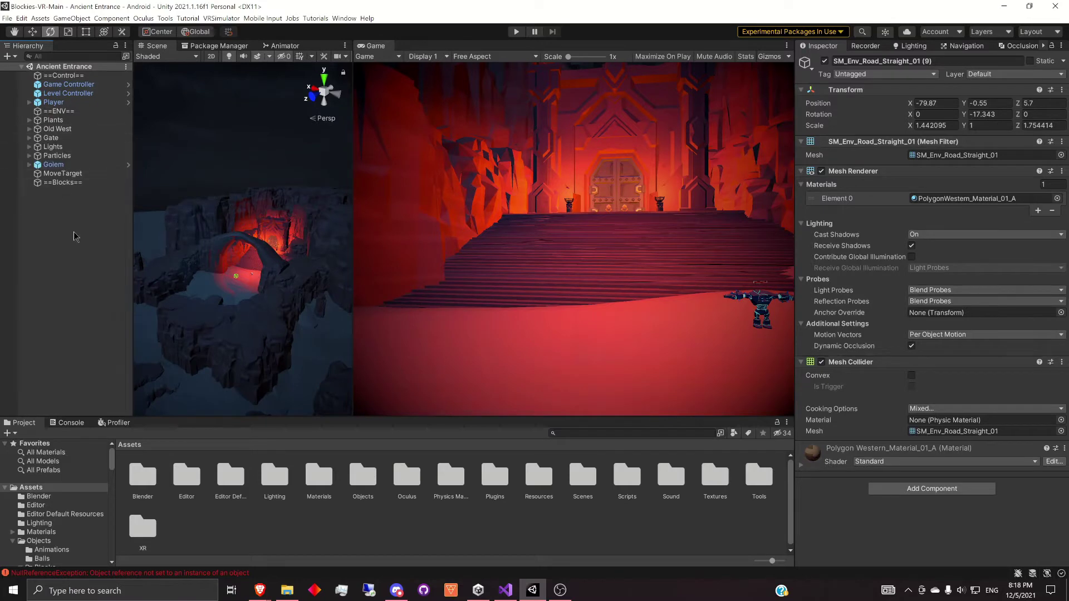
Mark Old West and Gate as Static, applying the flag to all their children
left_click(55, 129)
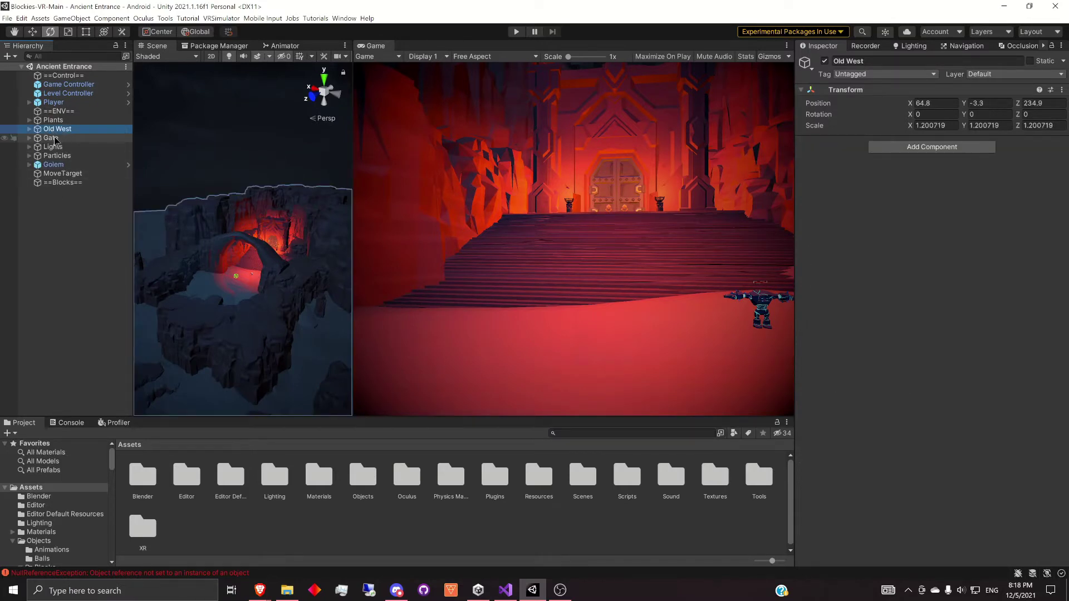
left_click(61, 140, "ctrl")
right_click_drag(204, 246, 97, 260)
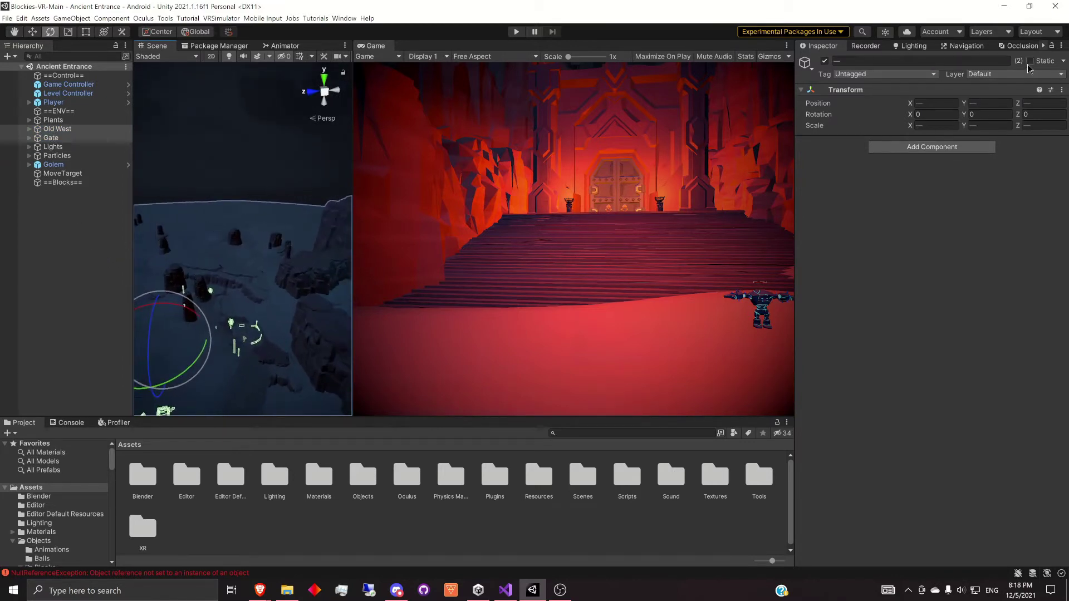
left_click(1030, 62)
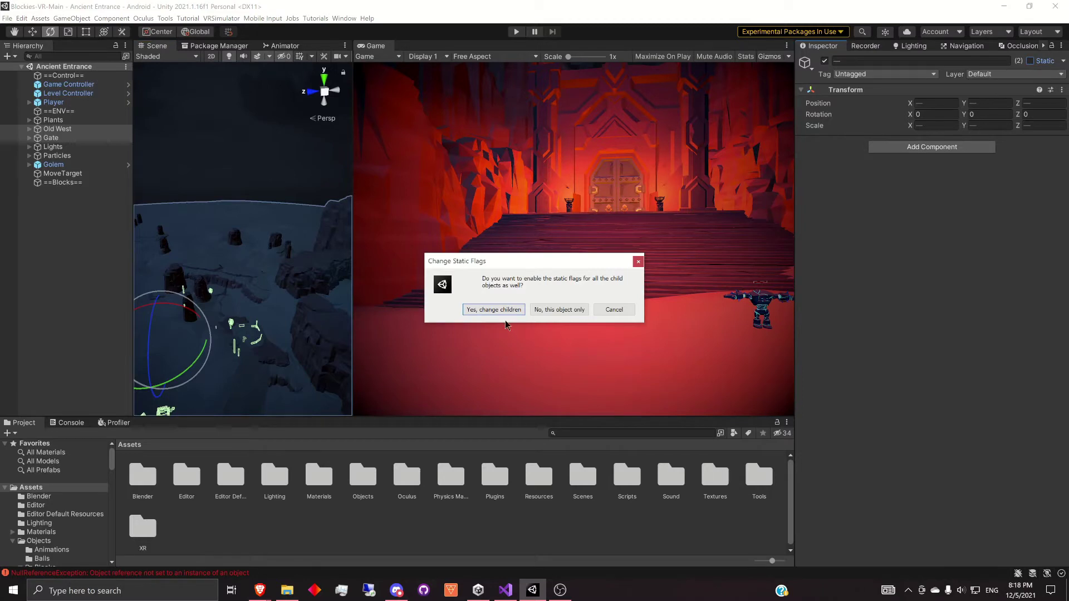
left_click(493, 311)
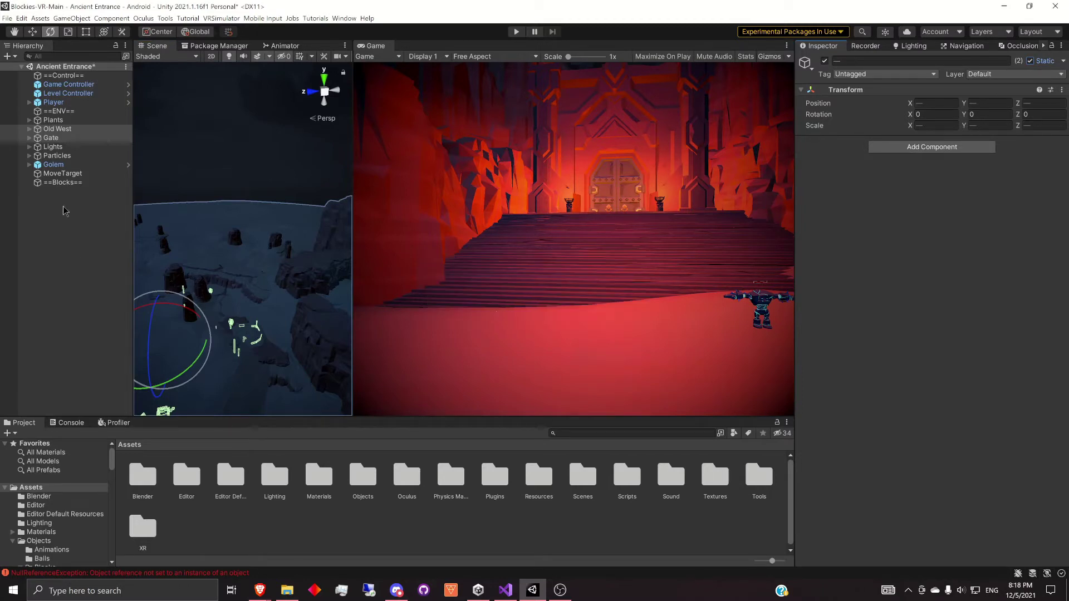
Confirm Old West children like the dust pile, SM_Env_Sand_Ground_02 (48) and SM_Prop_Candle_01 (1) are static
right_click_drag(178, 245, 234, 243)
left_click(29, 129)
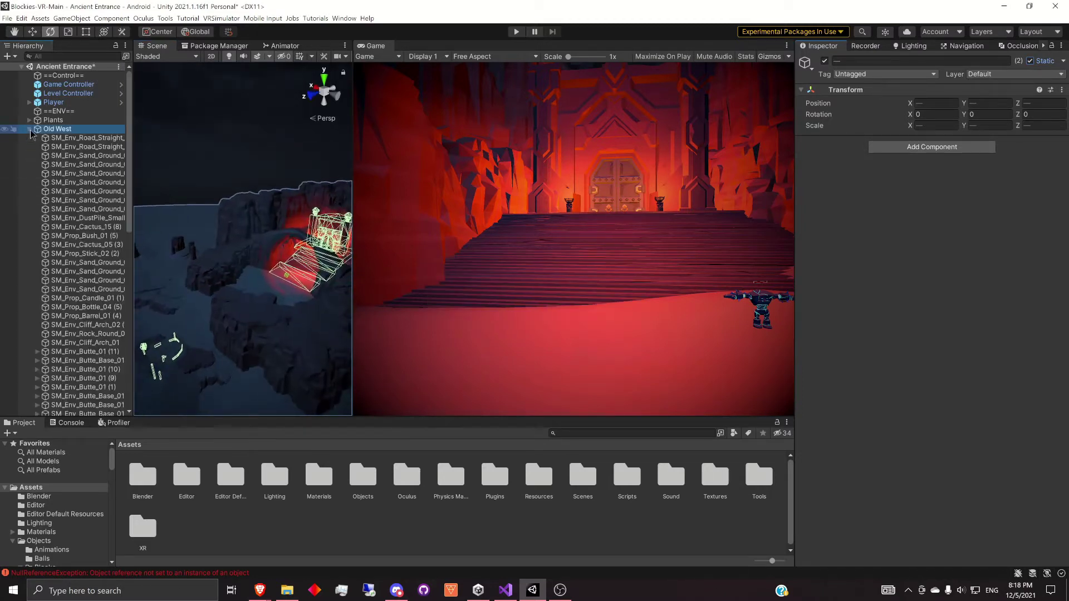
left_click(64, 220)
left_click(65, 183)
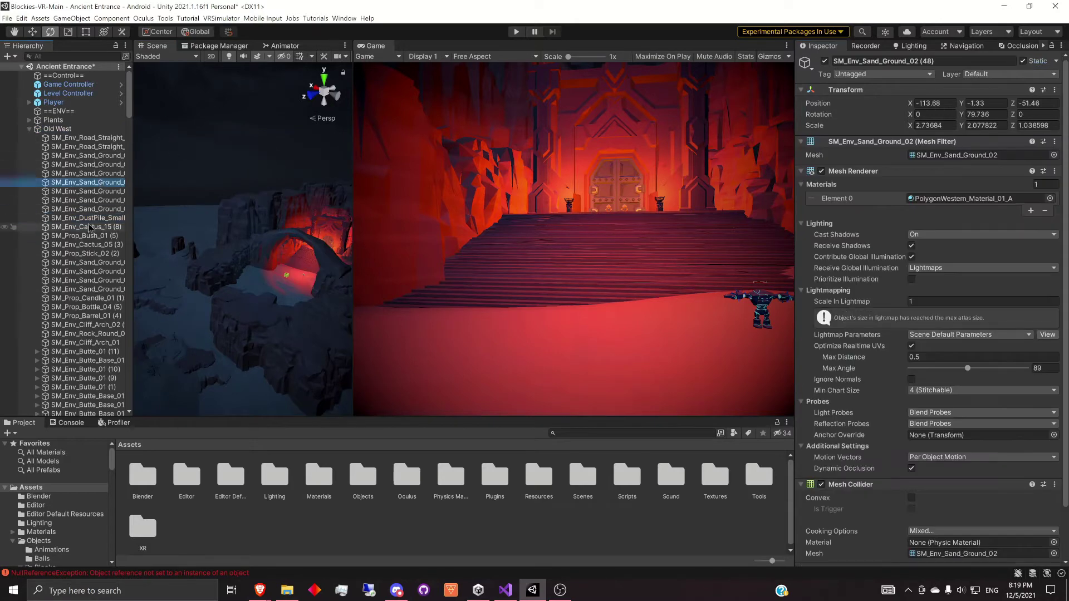
left_click(84, 273)
left_click(83, 298)
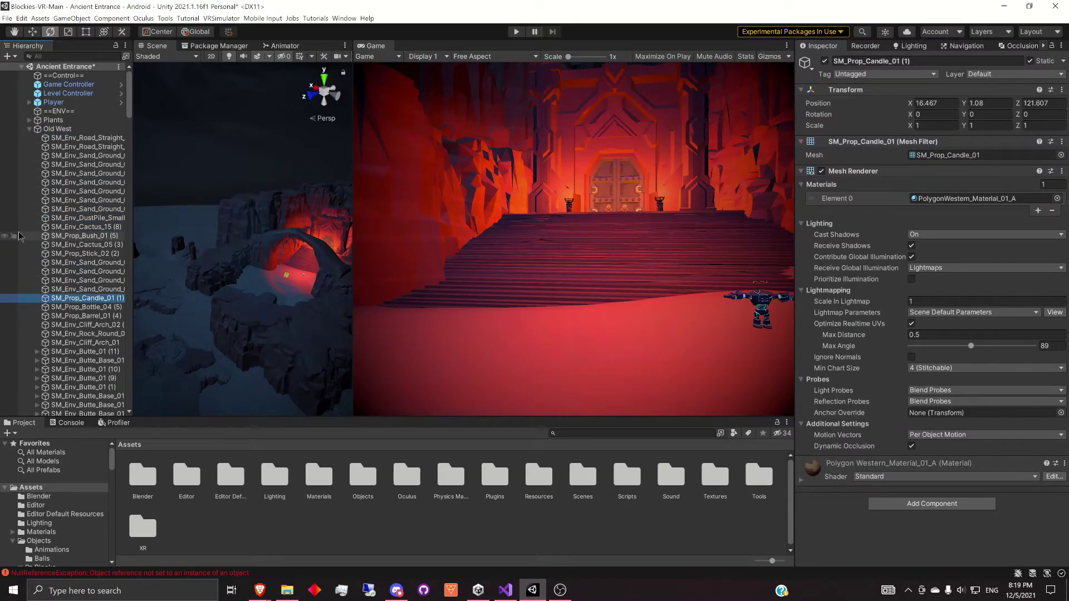
left_click(30, 129)
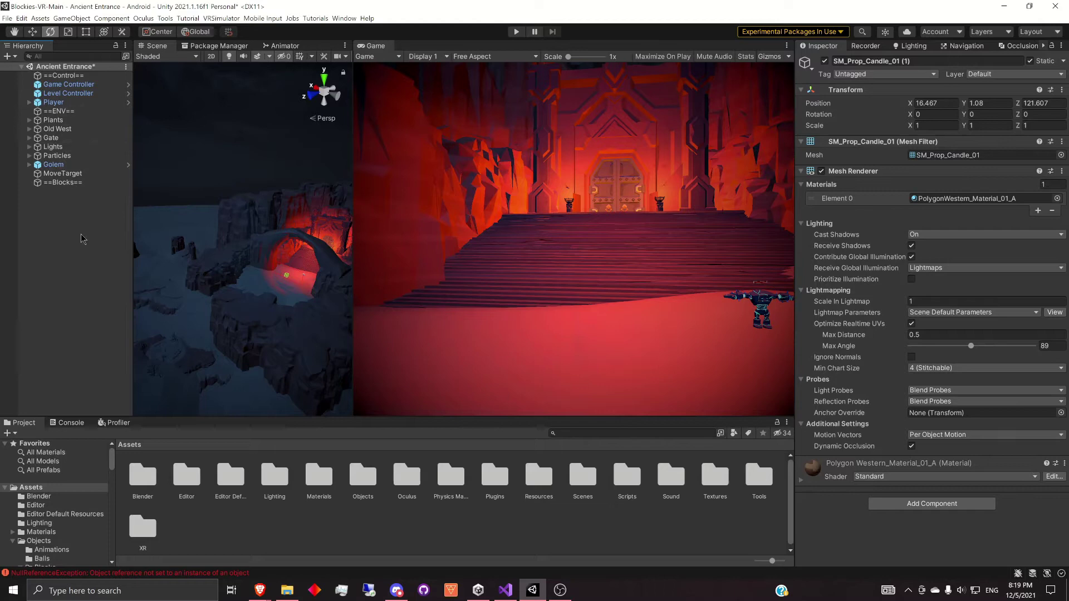
left_click(84, 239)
Save the scene and fly the Scene camera back to face the staircase and red-lit arch
key("ctrl+s")
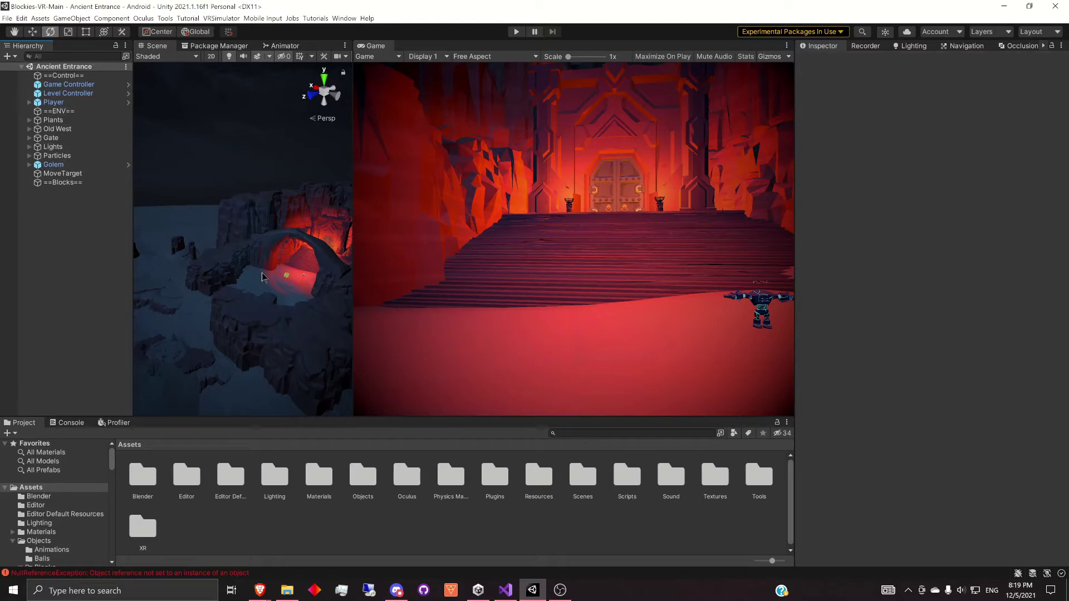
right_click_drag(271, 281, 243, 235)
key("w")
key("w")
key("s")
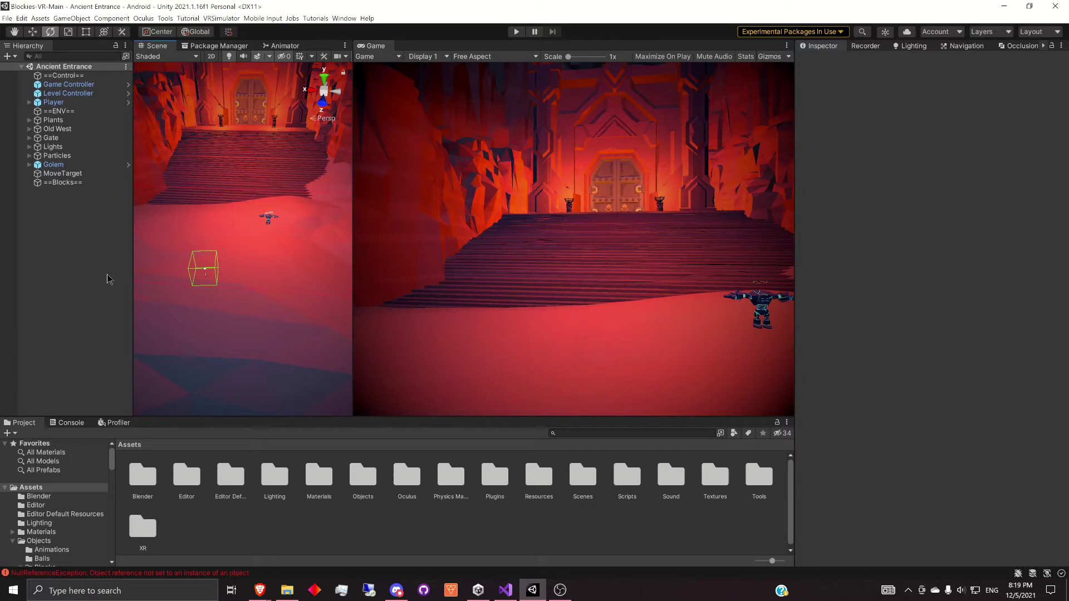
Open Window > Rendering > Occlusion Culling and show its Bake settings (Smallest Occluder 5, Smallest Hole 0.25)
left_click(341, 20)
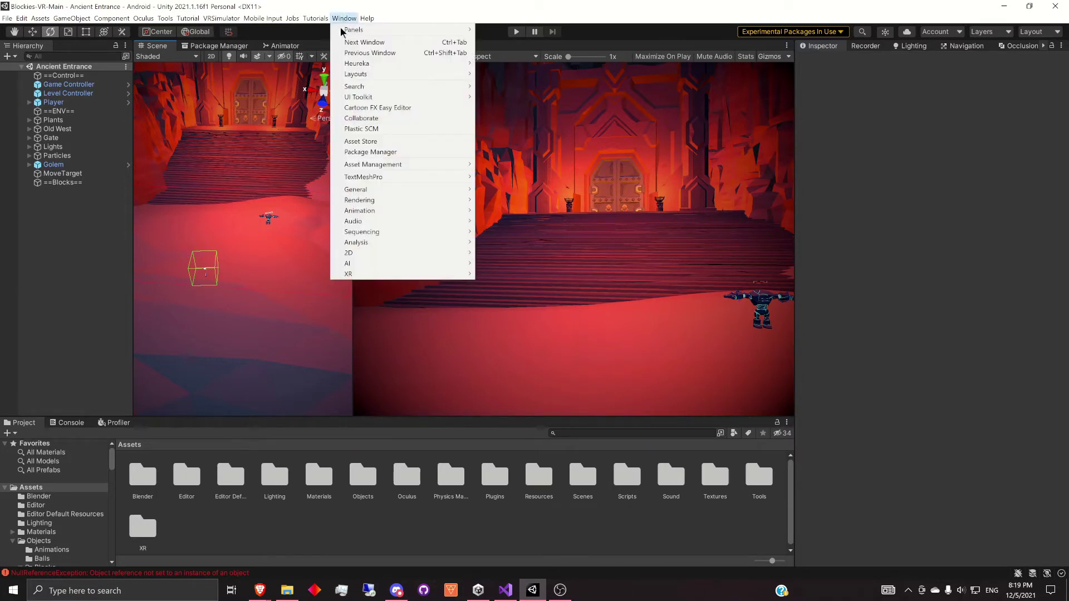
mouse_move(461, 201)
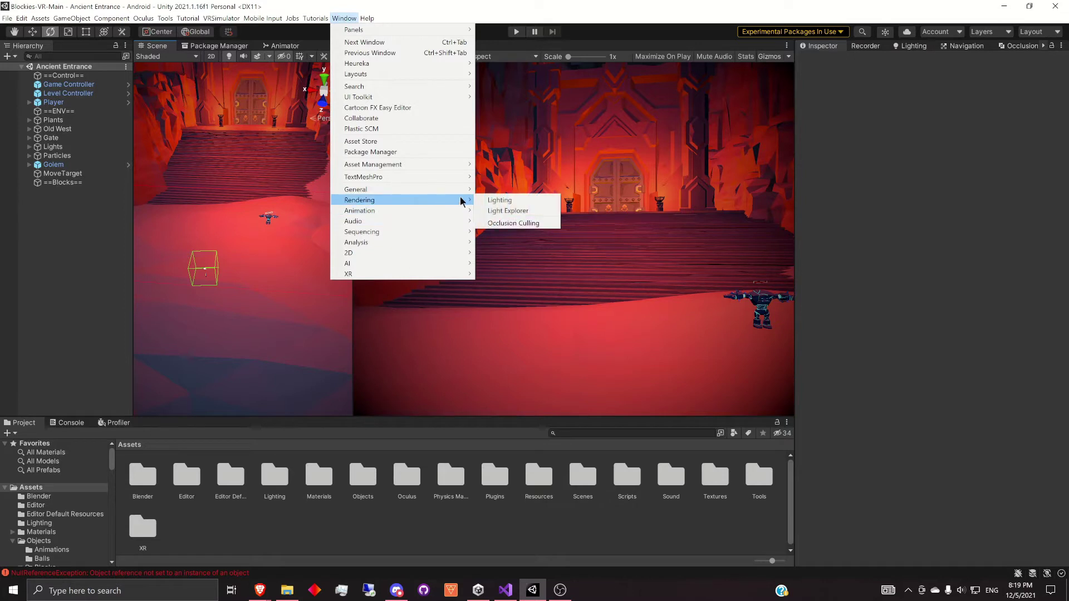
left_click(511, 224)
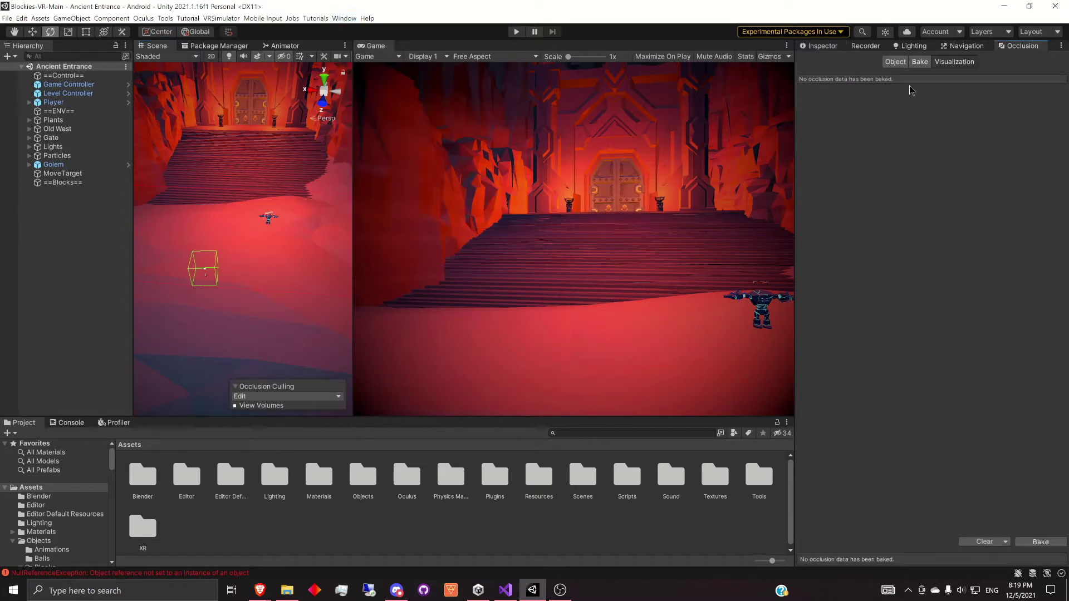
left_click(915, 65)
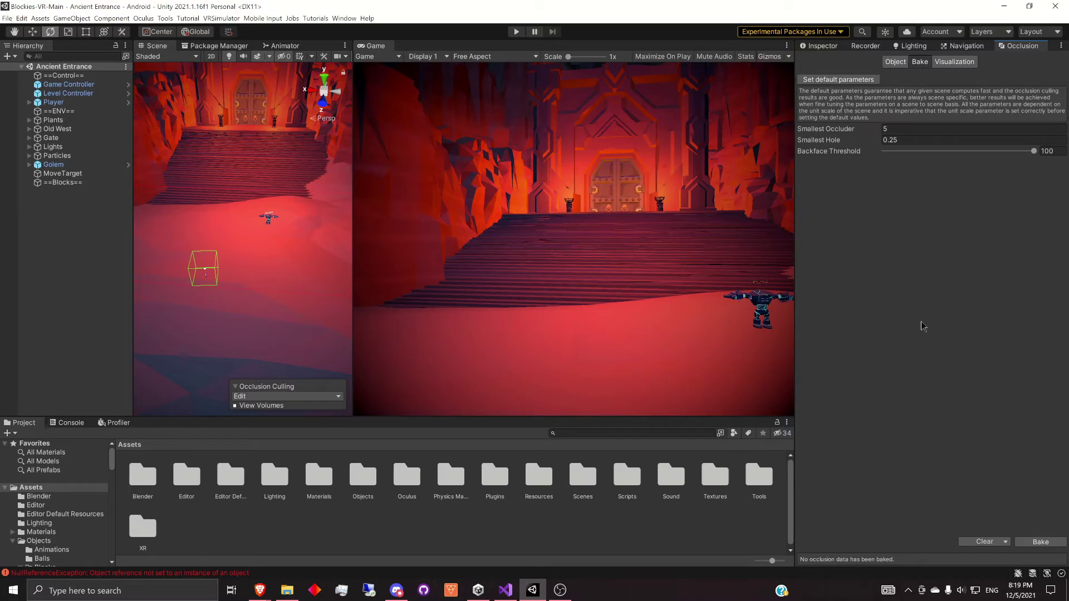
Bake the occlusion data to 5.1 MB while flying the Scene view toward the red archway
left_click(1039, 544)
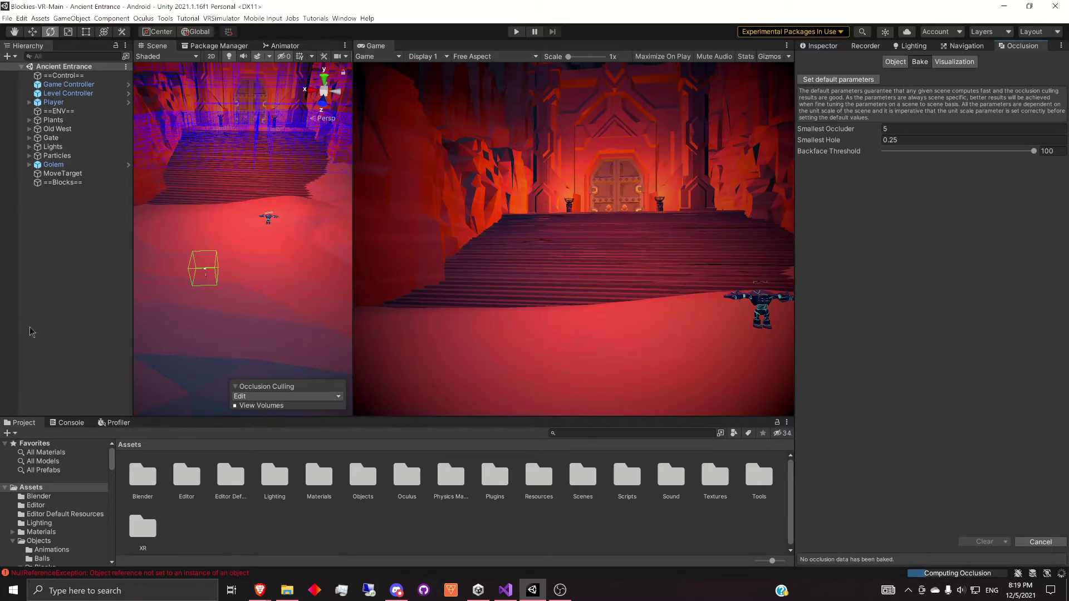
right_click_drag(241, 252, 244, 221)
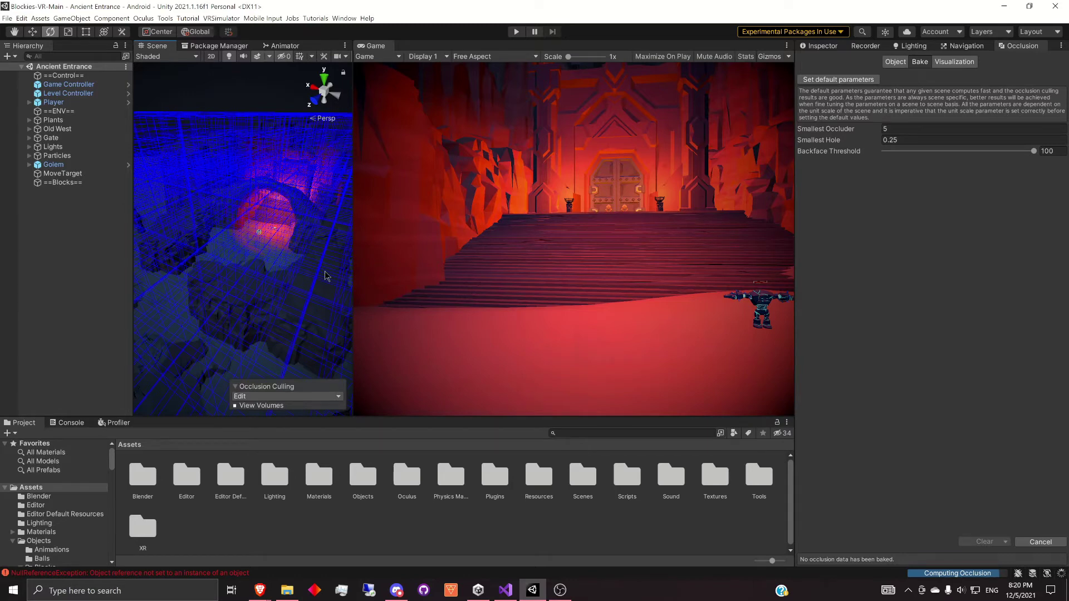
right_click_drag(284, 271, 267, 257)
key("w")
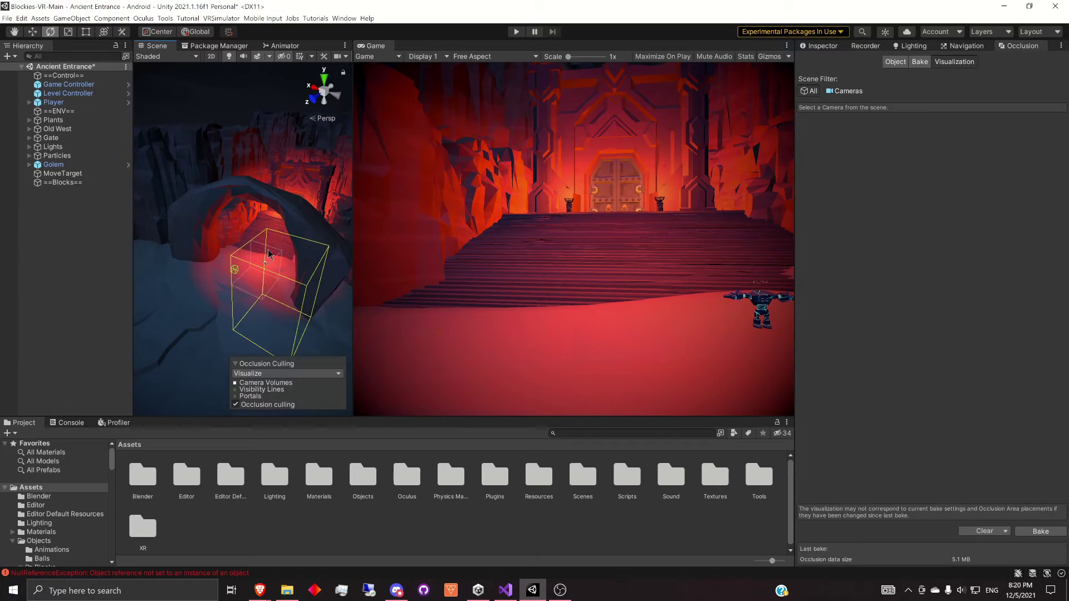
Fly back from the arch and widen the Scene view to frame the cave and occlusion box
right_click_drag(268, 255, 332, 273)
key("s")
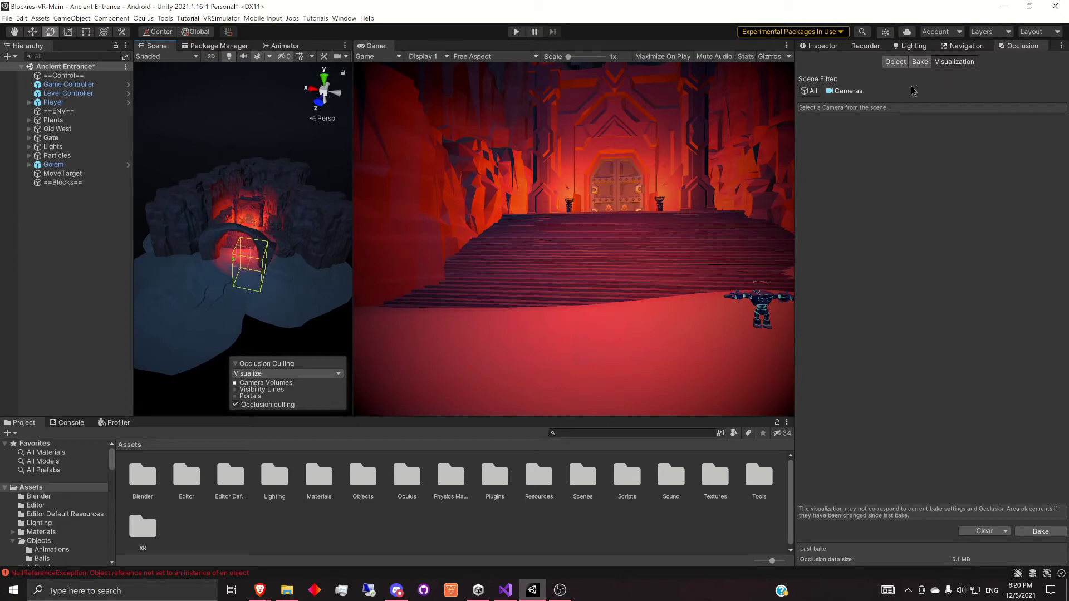
mouse_move(266, 275)
right_mouse_down()
mouse_move(282, 263)
mouse_move(341, 268)
mouse_move(257, 276)
right_mouse_up()
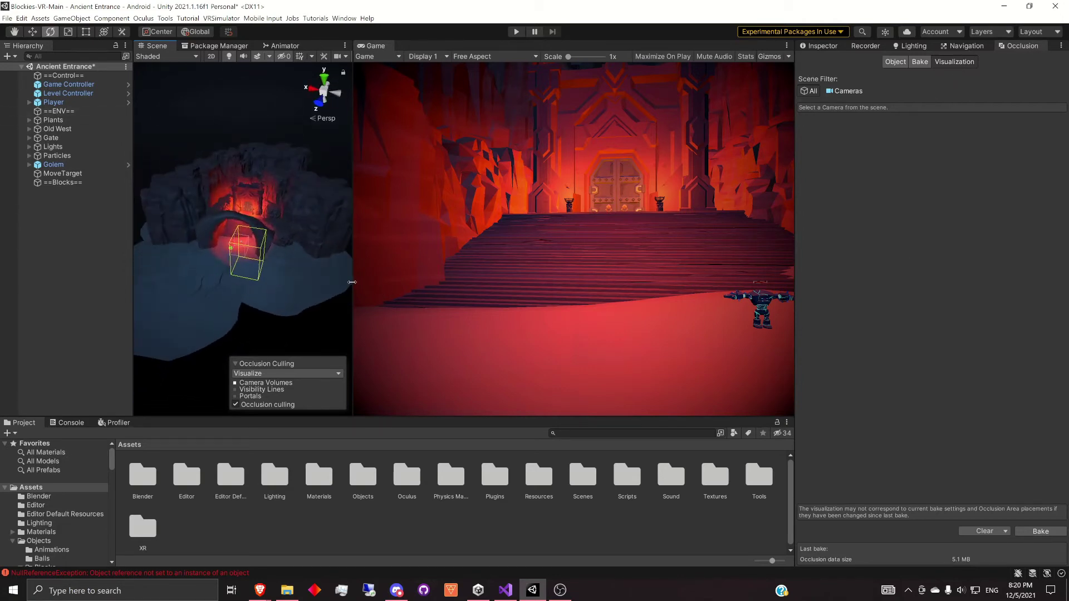
left_click_drag(352, 282, 656, 283)
left_click_drag(574, 281, 549, 262, "alt")
Select the Player and rotate it around its vertical axis until it faces the red-lit gate
left_click(77, 103)
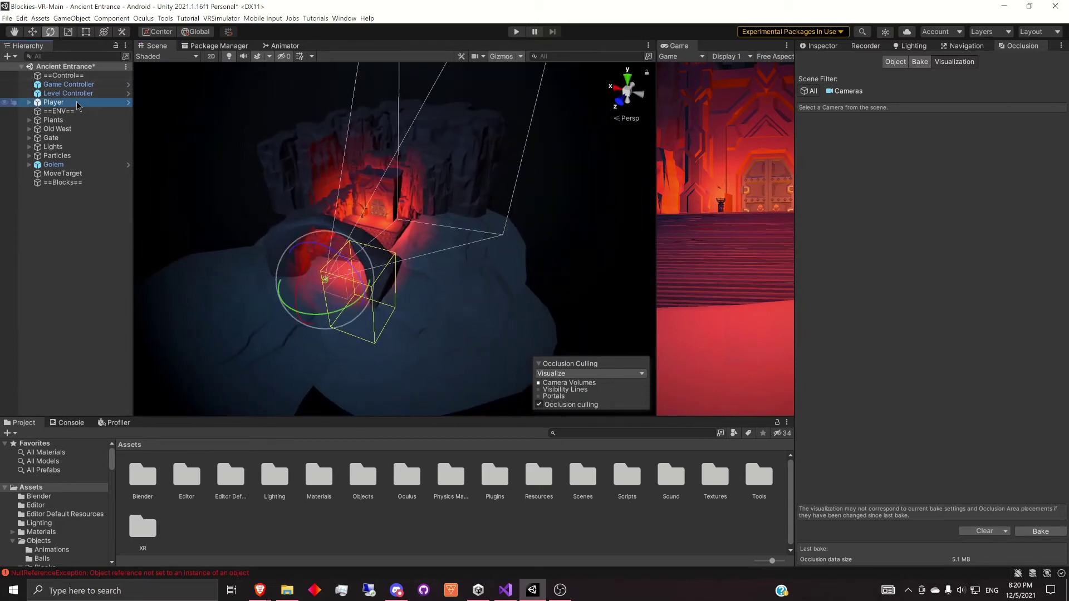
left_click_drag(310, 318, 575, 333)
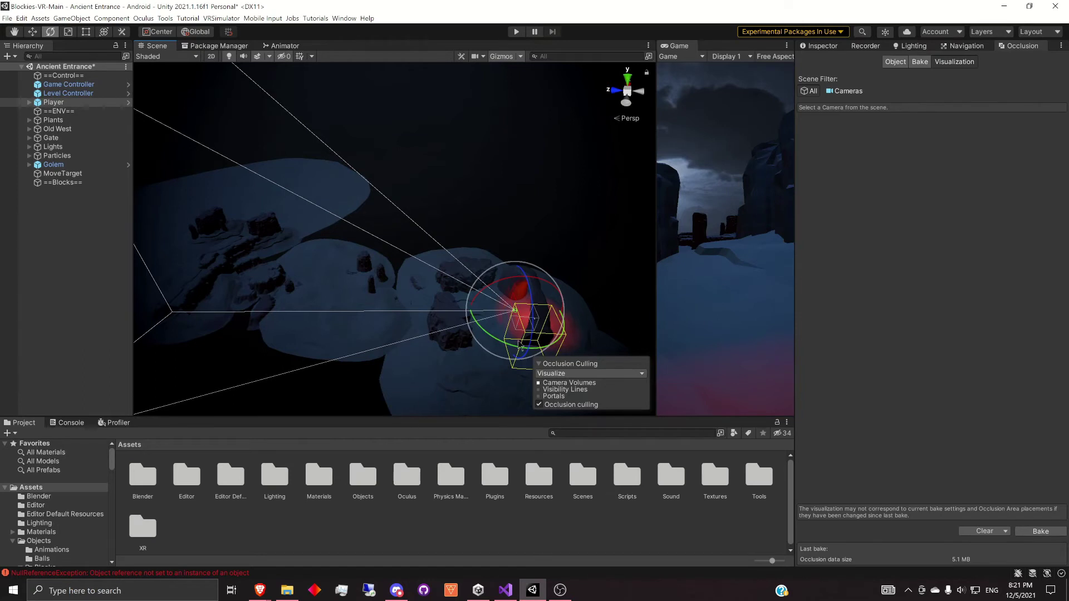
right_click_drag(411, 327, 560, 315)
key("w")
middle_click_drag(453, 234, 534, 261)
right_click_drag(324, 279, 380, 304)
left_click_drag(450, 247, 594, 246)
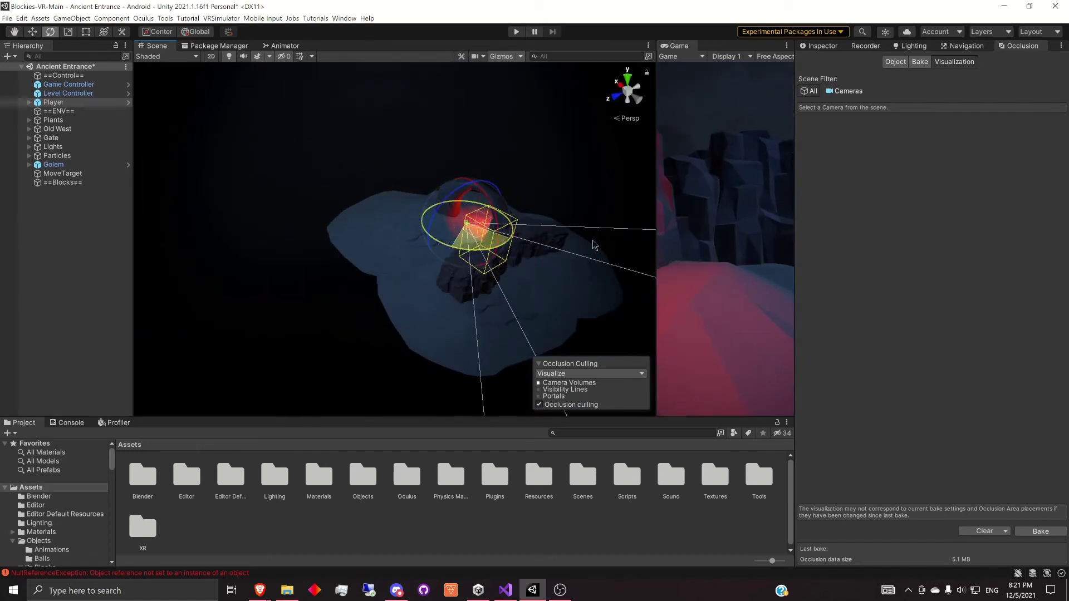
right_click_drag(429, 335, 475, 310)
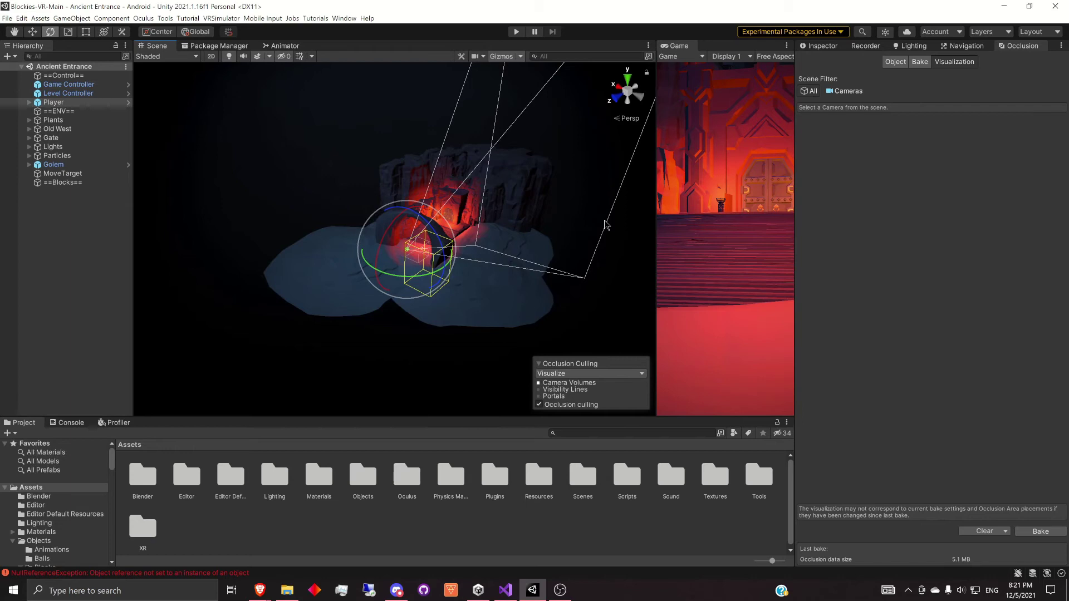
Show the occlusion bake volumes, then the Player's Inspector components, and pull the view back
left_click(921, 62)
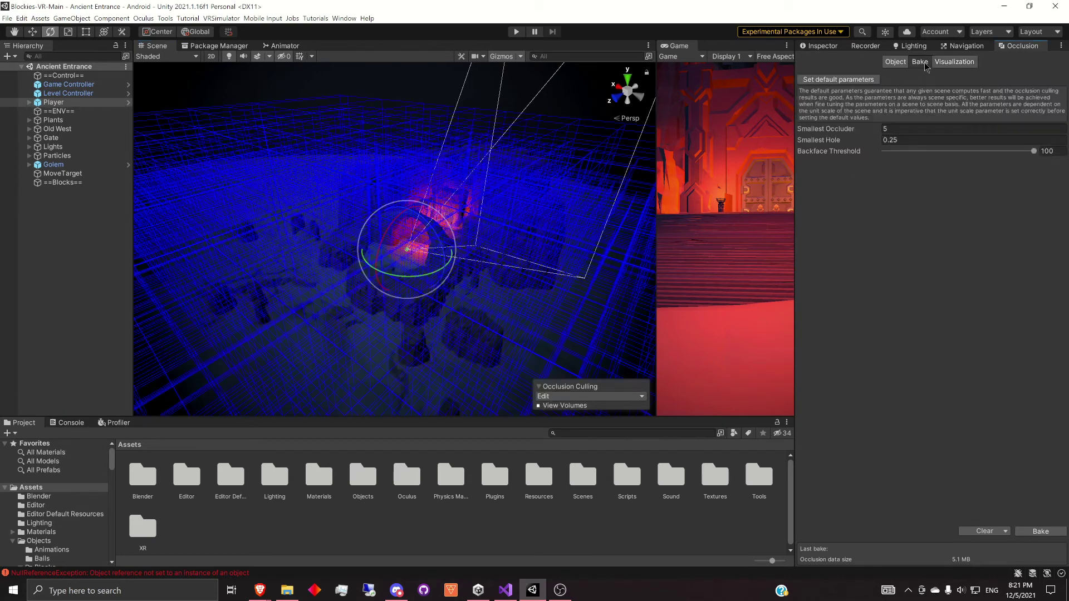
left_click(820, 47)
right_click_drag(581, 257, 522, 297)
key("s")
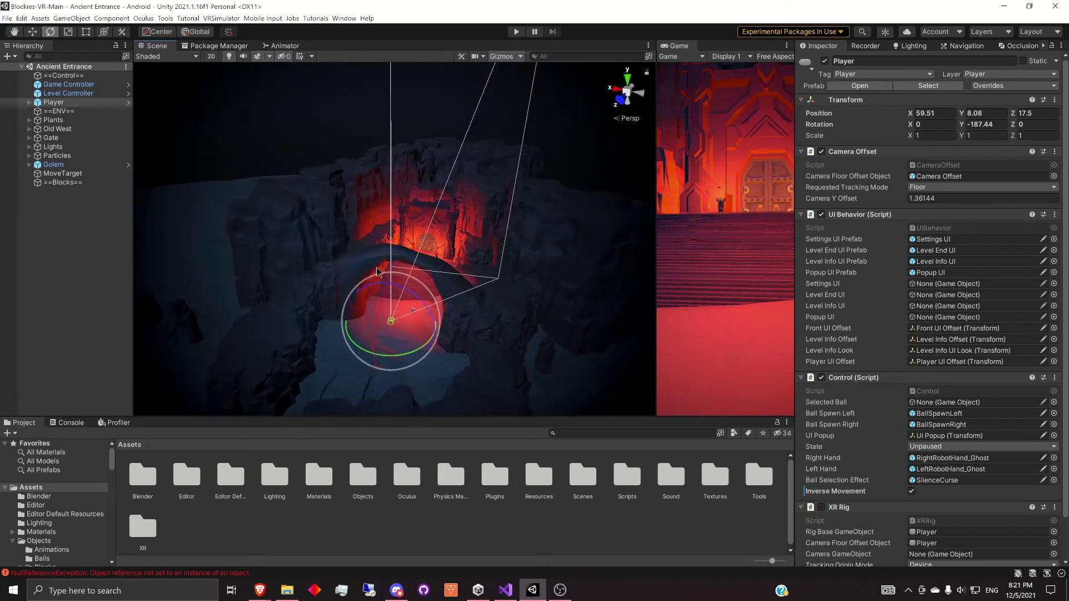
Turn on occlusion Visualization, return to the Player's Inspector, and fly close behind the Player
left_click(1020, 46)
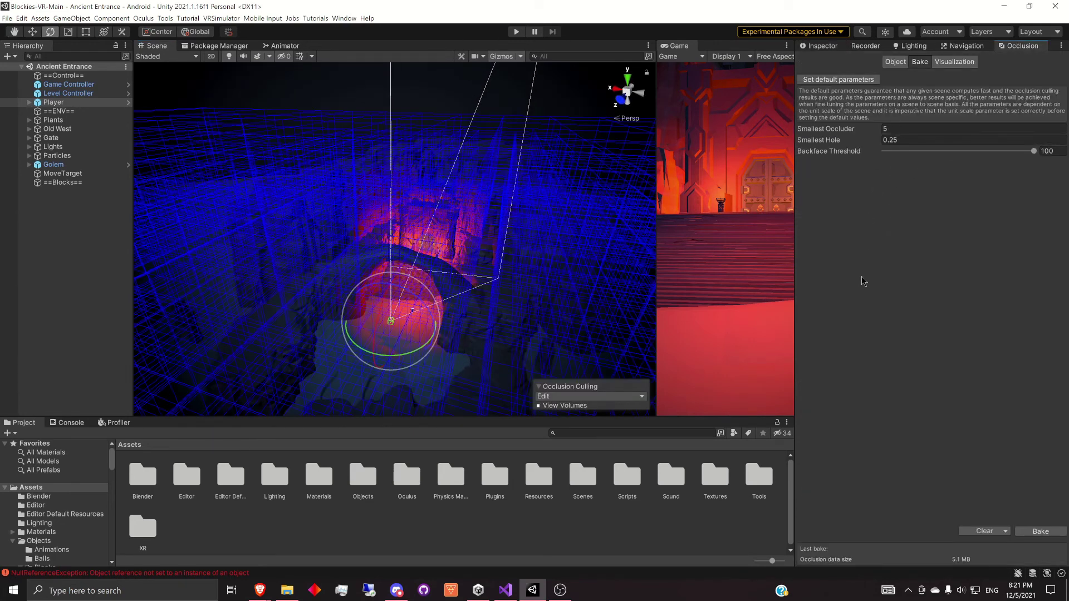
left_click(956, 62)
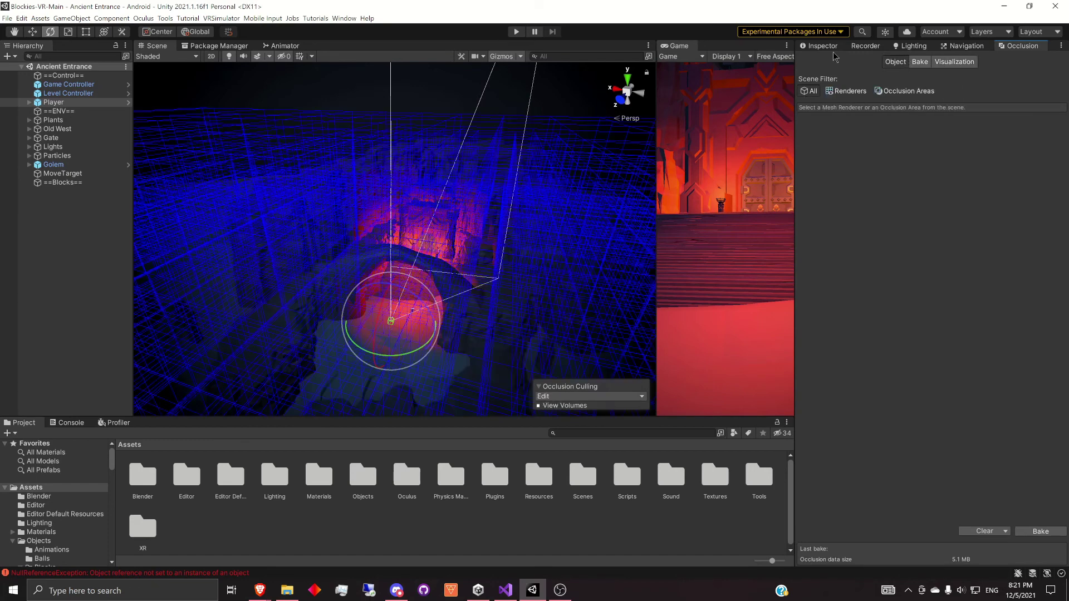
left_click(815, 47)
right_click_drag(483, 295, 381, 280)
key("w")
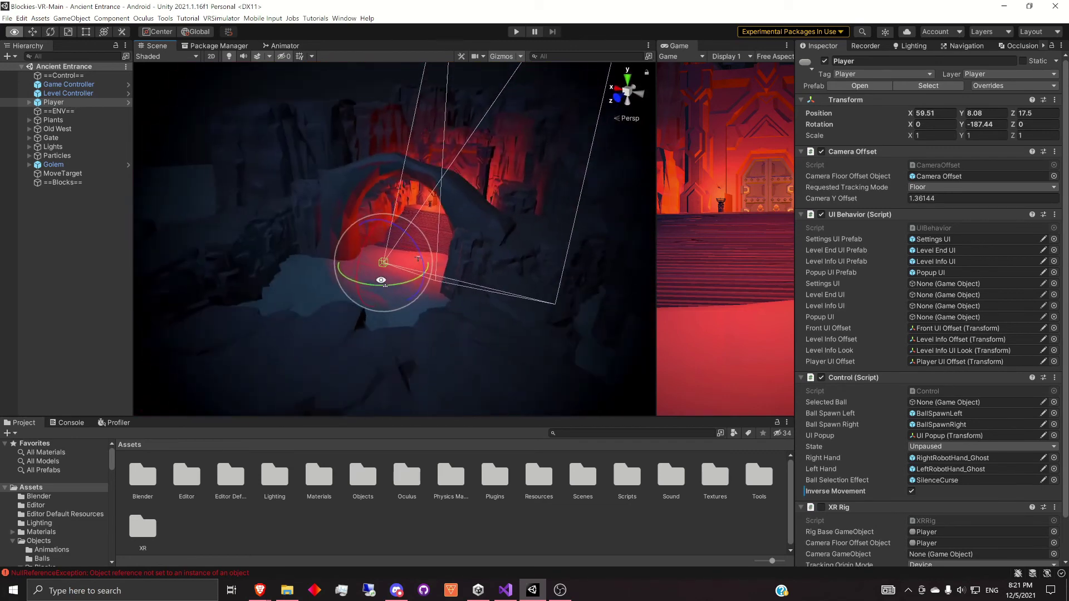